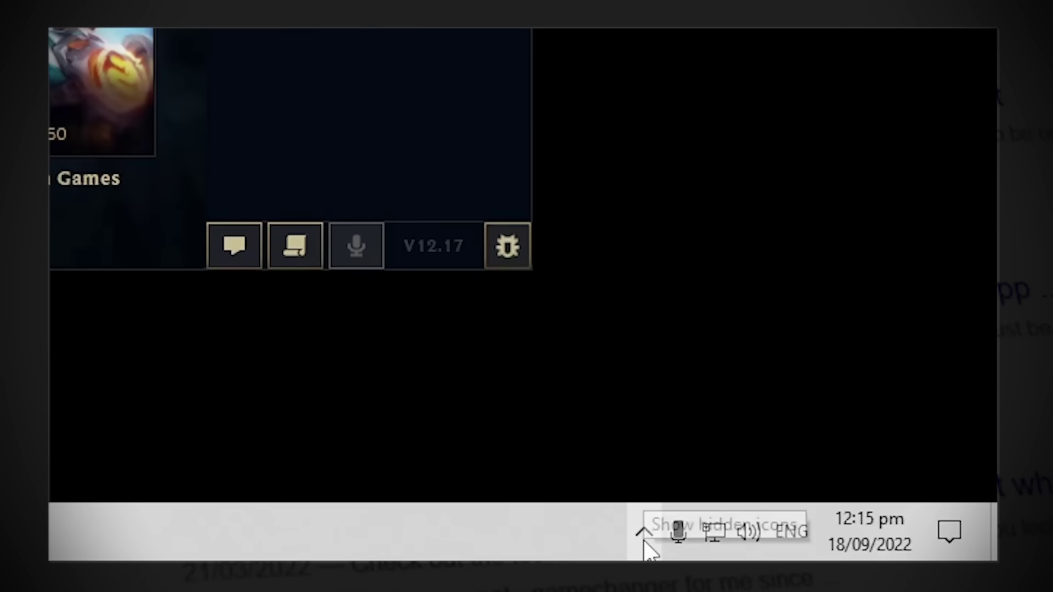
# Toggle Deceive's Enabled option from its tray icon menu so the League client appears offline again.
pyautogui.click(644, 534)
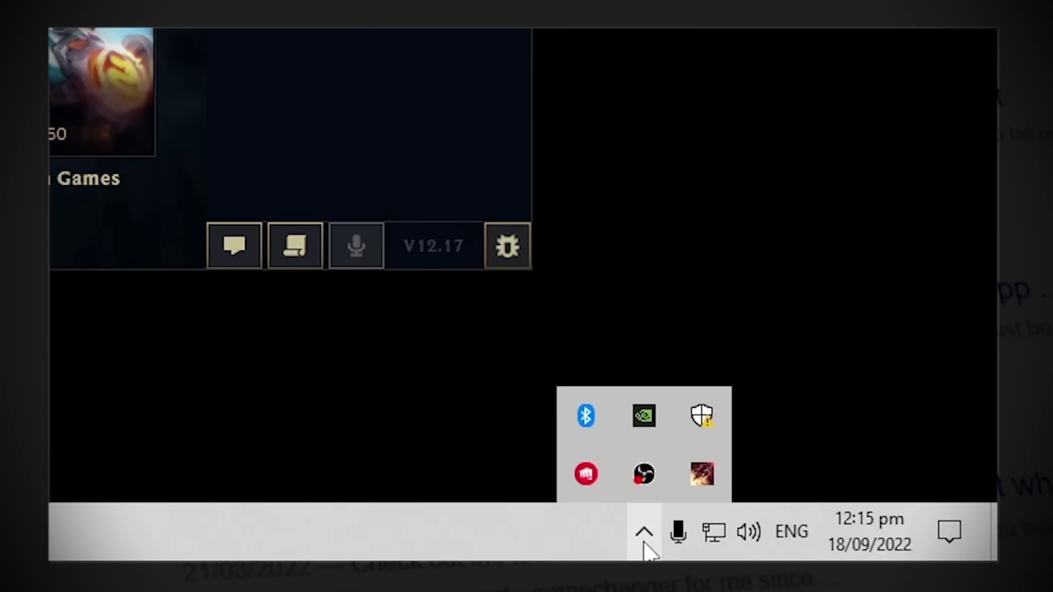
pyautogui.rightClick(703, 474)
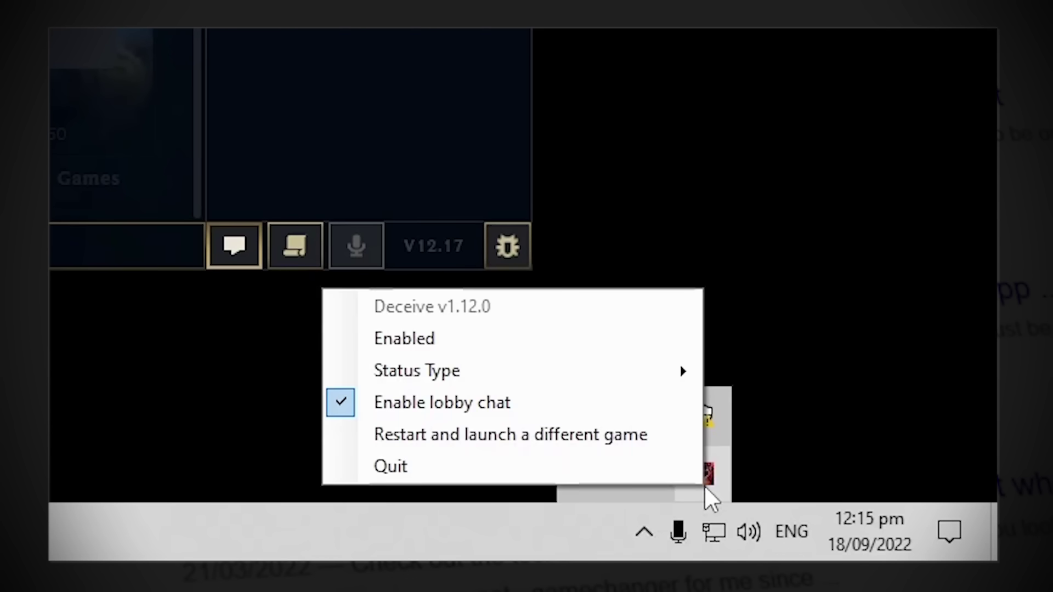
pyautogui.click(411, 339)
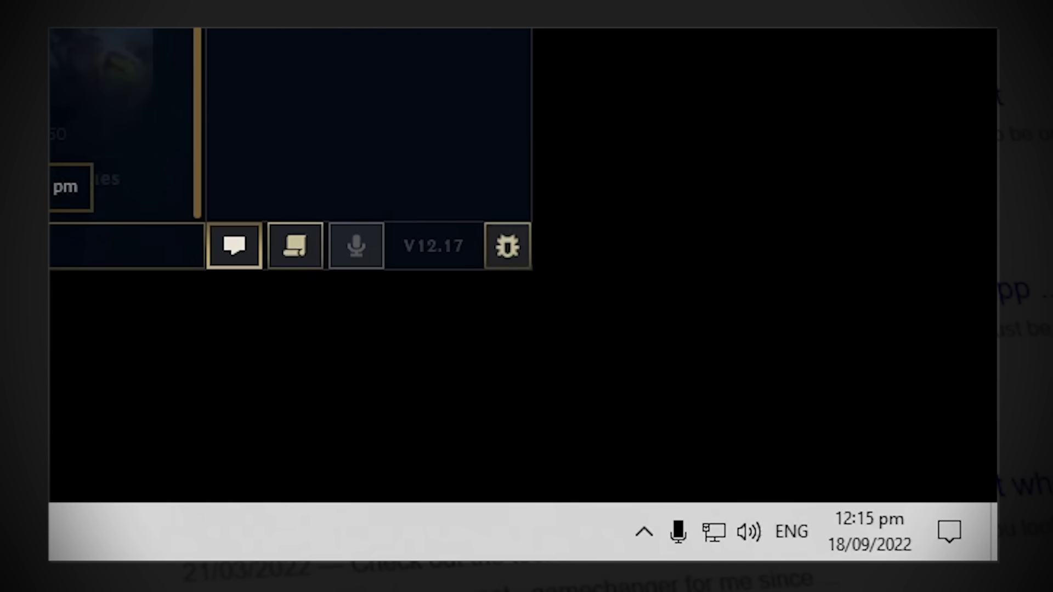